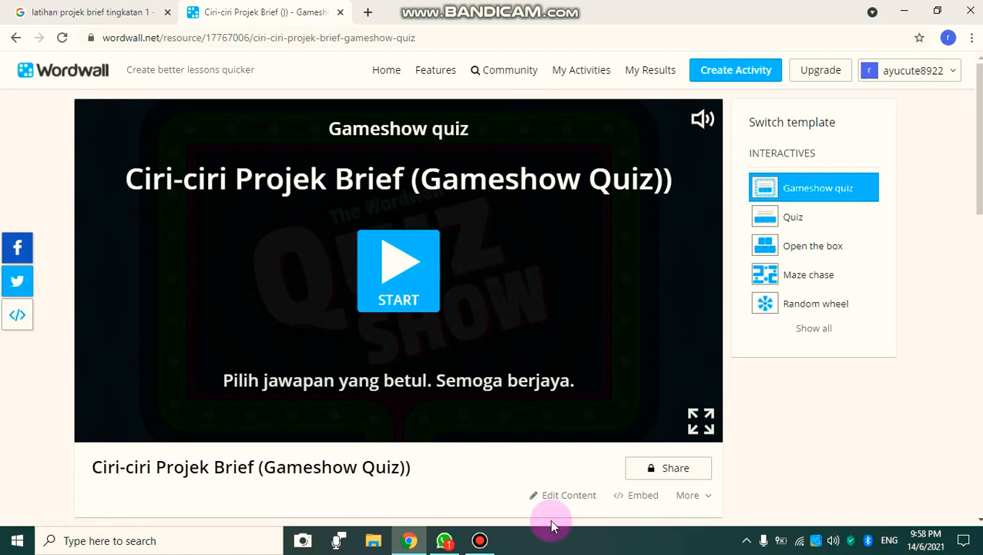
# Step: Open the gameshow quiz's content for editing, review its title, instruction, questions and answers, and finish the edit
pyautogui.click(565, 497)
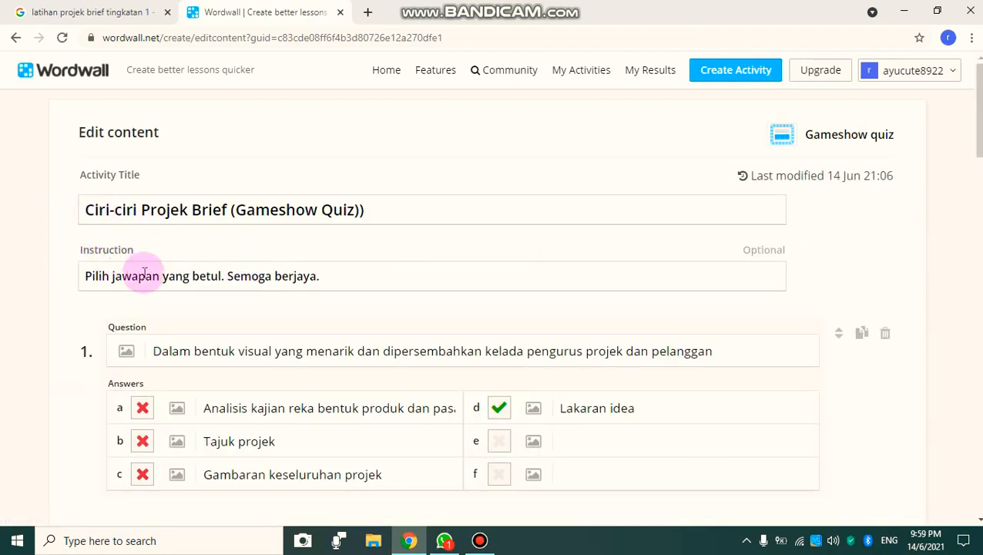
pyautogui.click(85, 275)
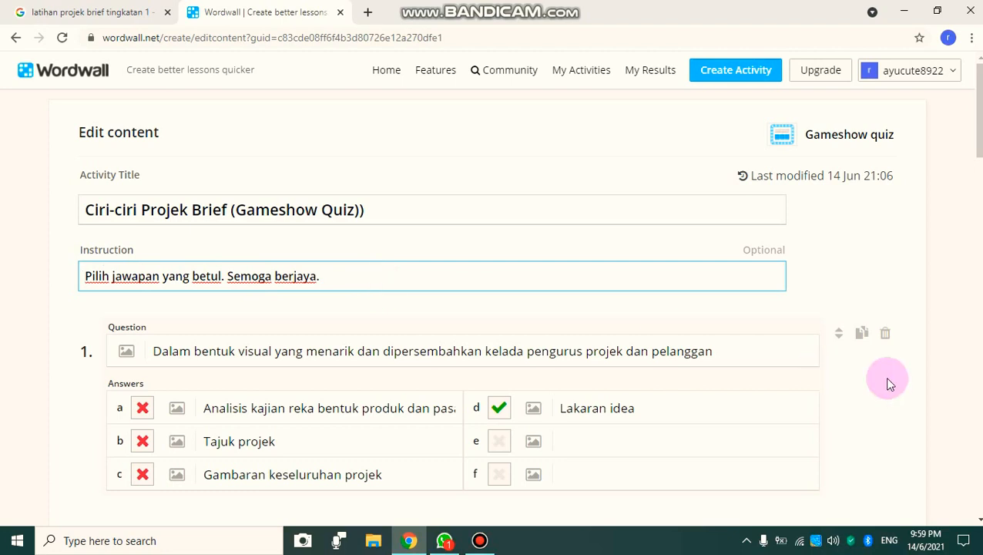
pyautogui.scroll(-1, 977, 151)
pyautogui.scroll(-2, 977, 151)
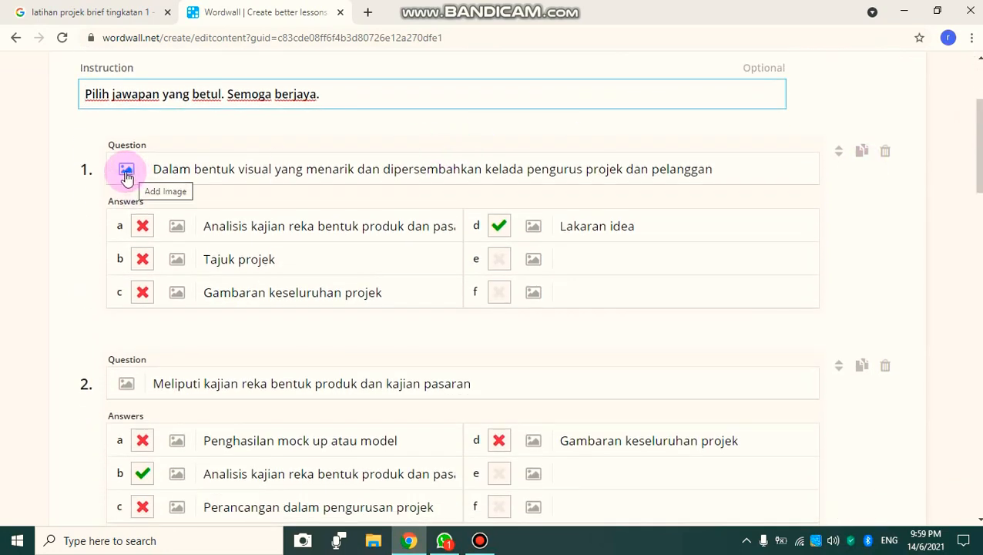
pyautogui.click(727, 172)
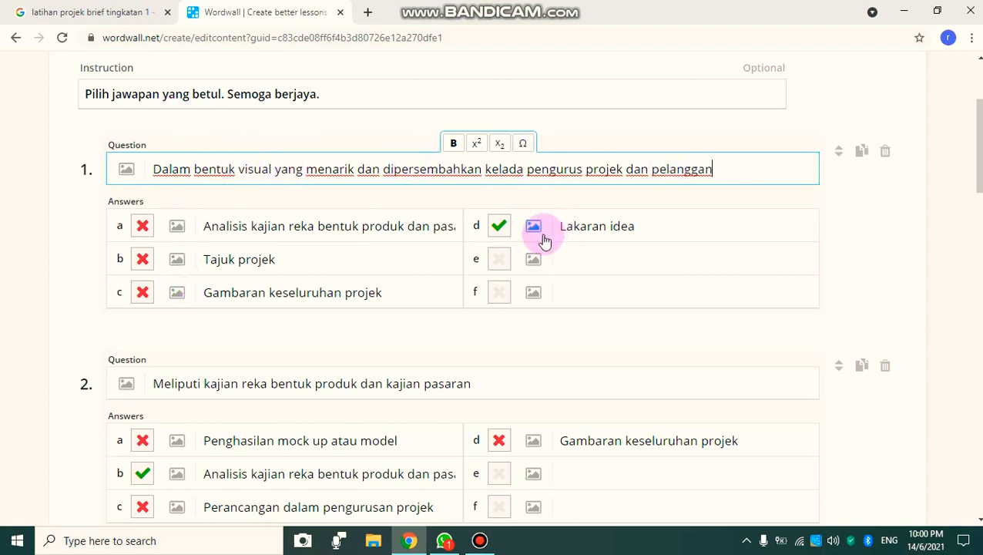
pyautogui.scroll(-14, 530, 288)
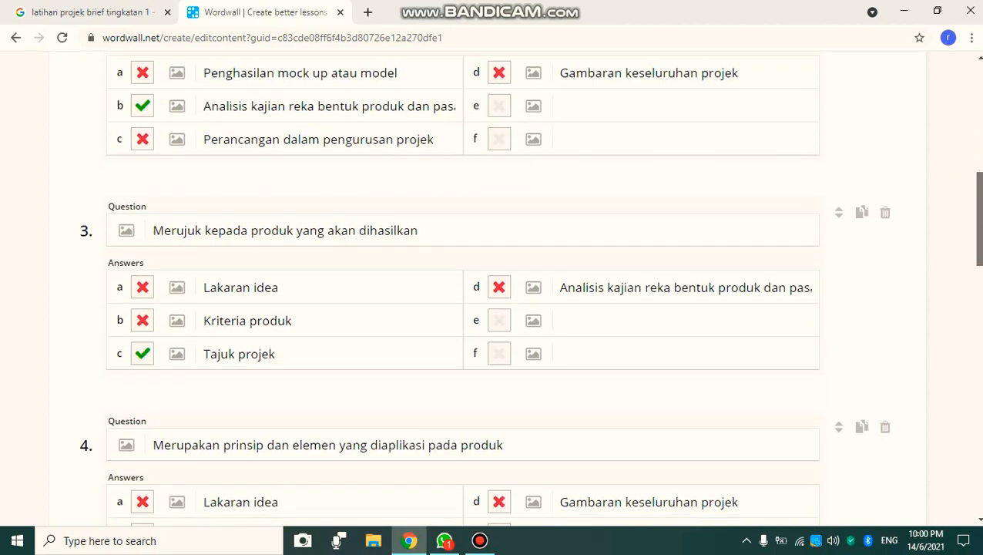
pyautogui.scroll(-4, 530, 288)
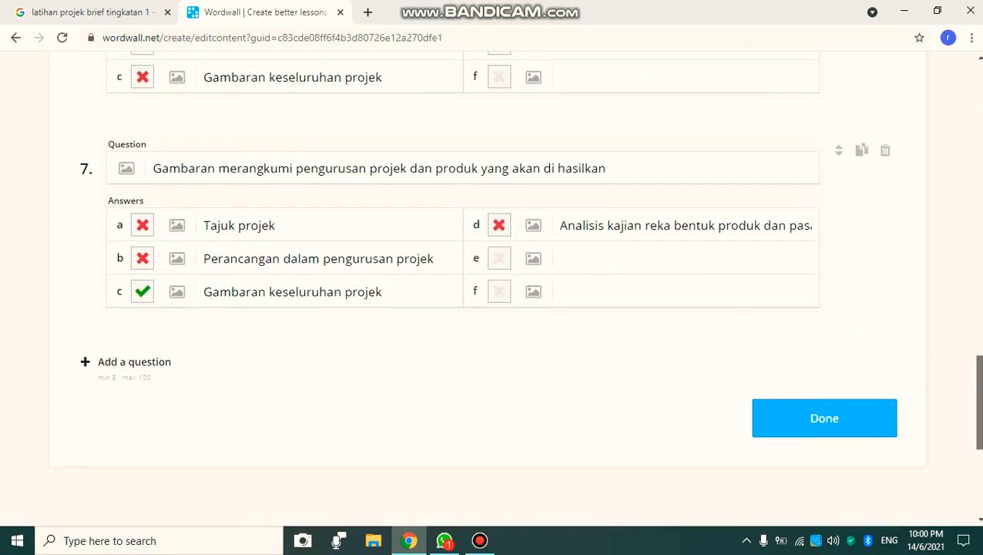
pyautogui.scroll(1, 530, 288)
pyautogui.moveTo(979, 409); pyautogui.dragTo(979, 407)
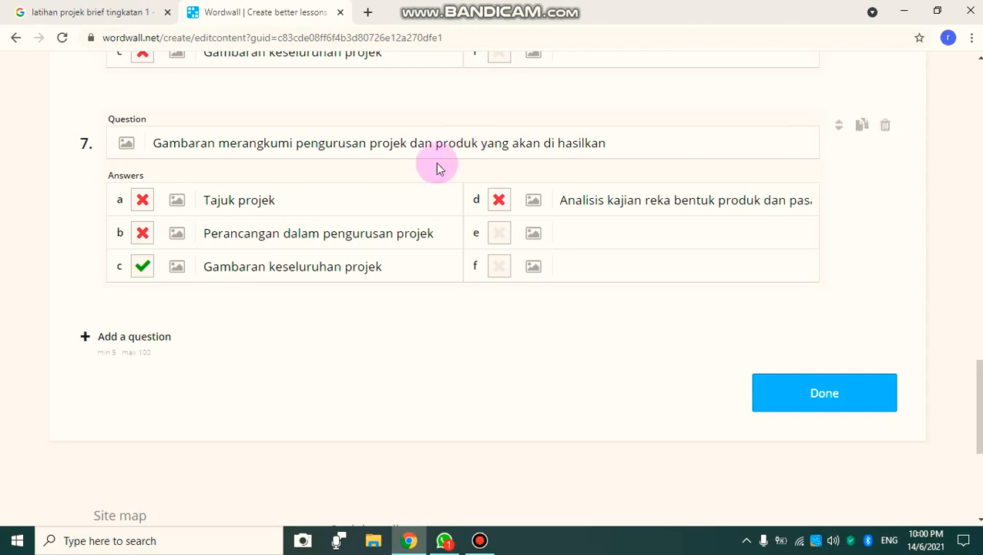
pyautogui.click(825, 394)
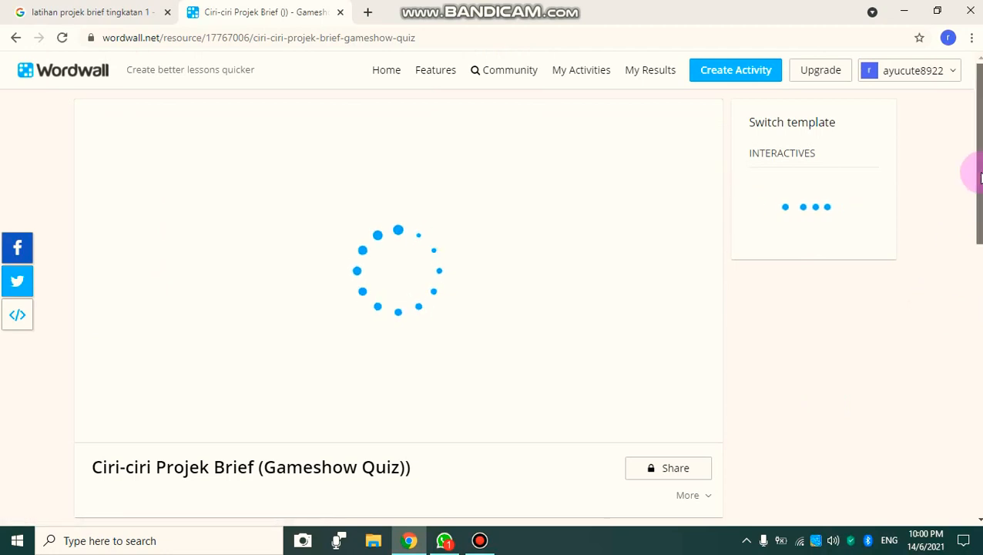
# Step: Try a limit of 3 lives in the activity options and restore Unlimited lives
pyautogui.scroll(-3, 975, 169)
pyautogui.scroll(-3, 490, 286)
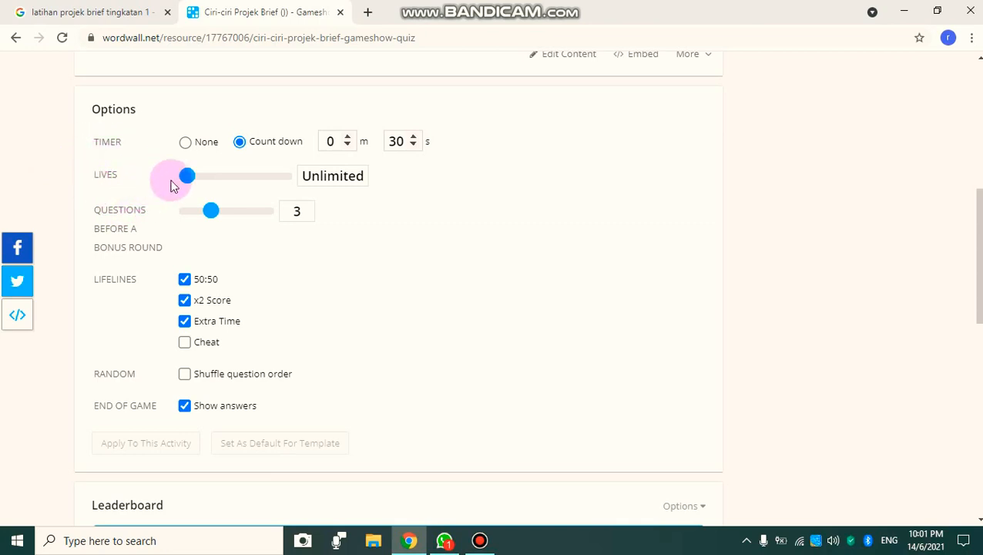
pyautogui.click(213, 180)
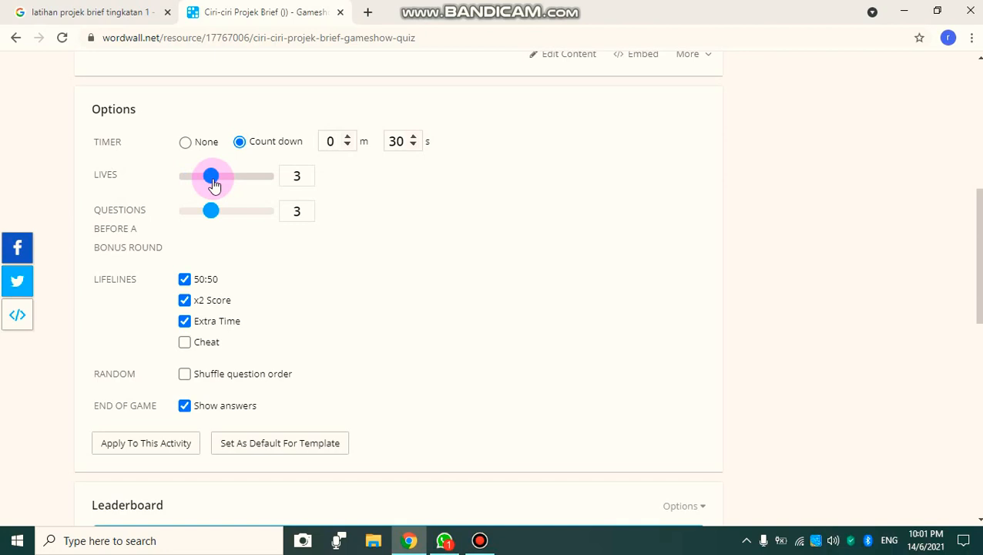
pyautogui.click(183, 180)
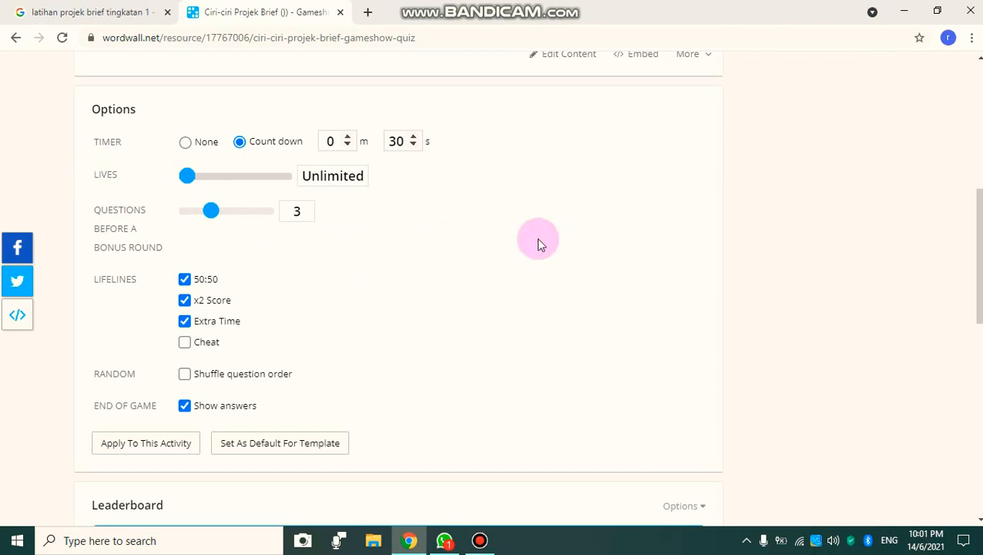
pyautogui.moveTo(980, 251)
pyautogui.mouseDown()
pyautogui.moveTo(979, 129)
pyautogui.moveTo(979, 284)
pyautogui.moveTo(979, 255)
pyautogui.mouseUp()
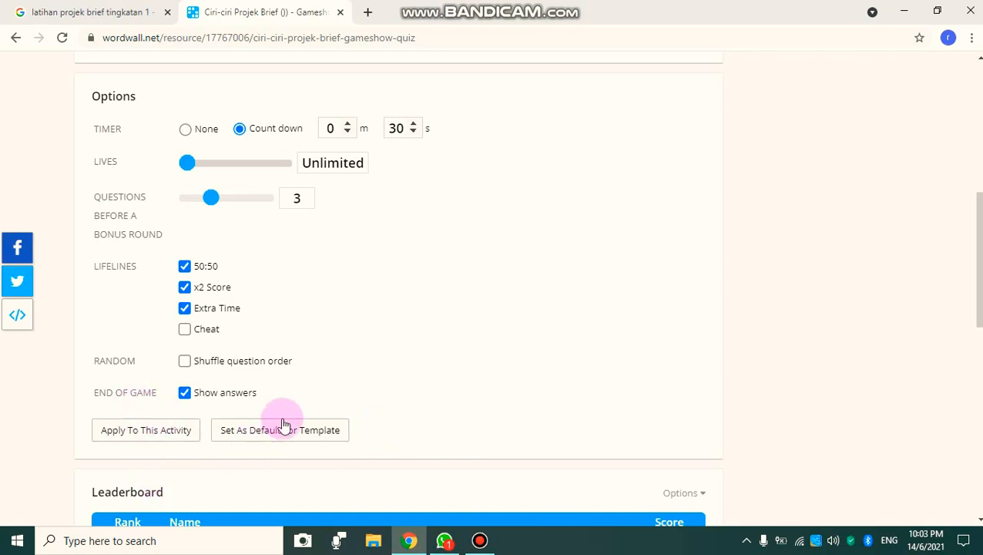
# Step: Share the quiz as a student assignment with name registration, no deadline, Leaderboard enabled, and Show answers and Start again disabled
pyautogui.moveTo(979, 260); pyautogui.dragTo(979, 131)
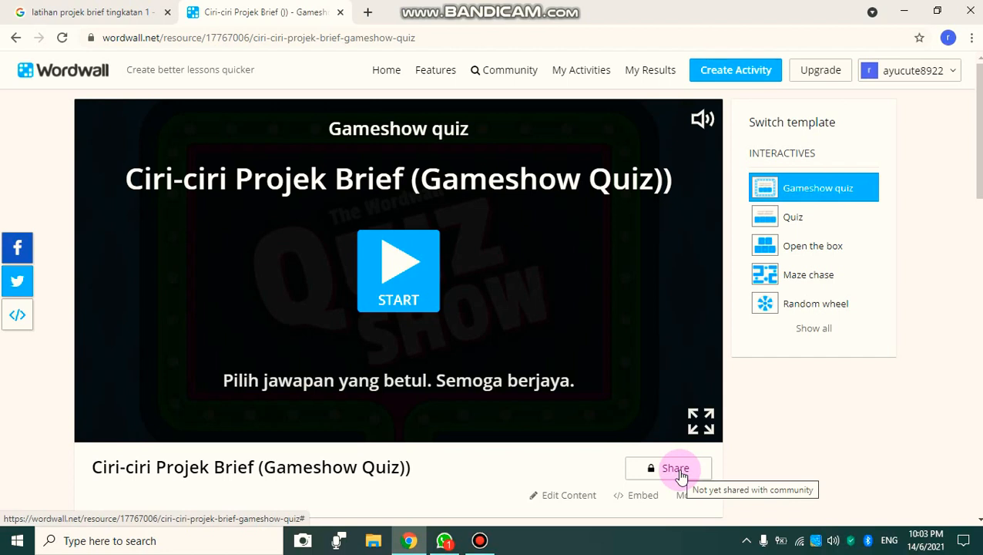
pyautogui.click(678, 470)
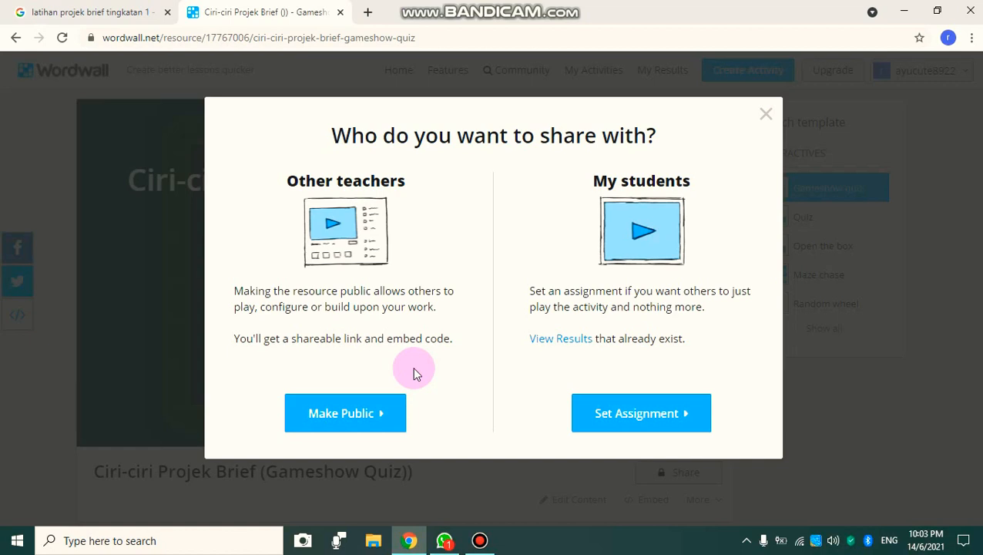
pyautogui.click(675, 424)
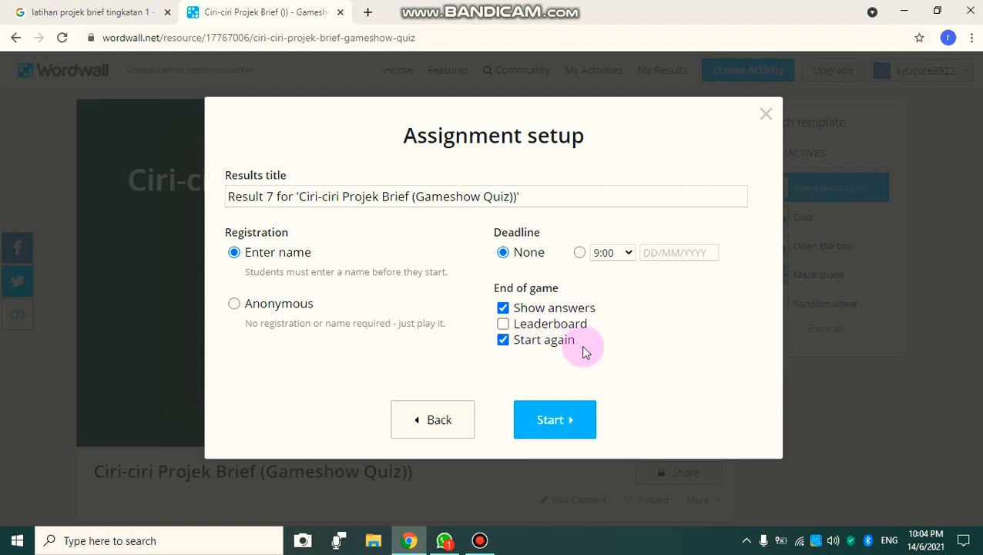
pyautogui.click(502, 324)
pyautogui.click(502, 340)
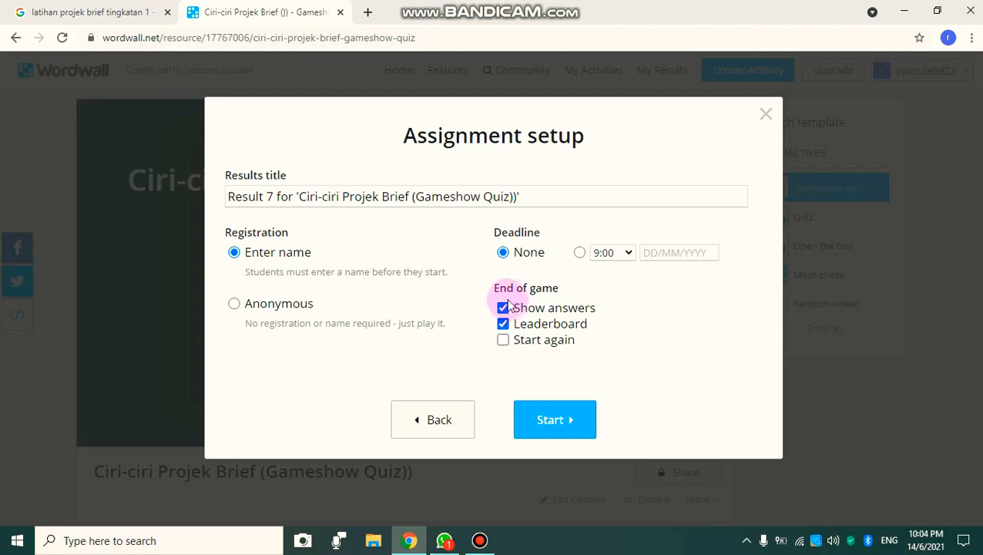
pyautogui.click(504, 308)
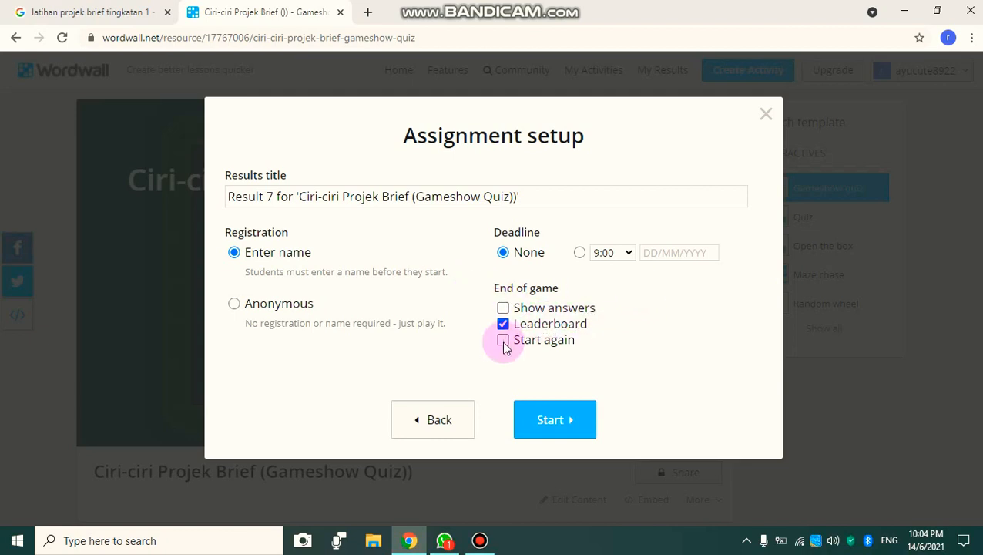
pyautogui.click(564, 424)
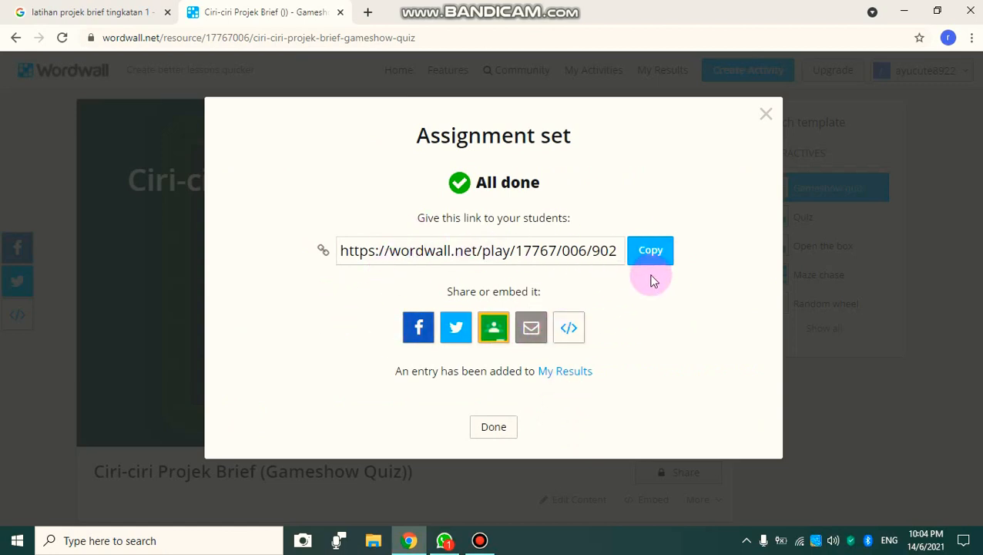
# Step: Copy the student assignment link and close the sharing dialog
pyautogui.click(660, 256)
pyautogui.hotkey('ctrl', 'c')
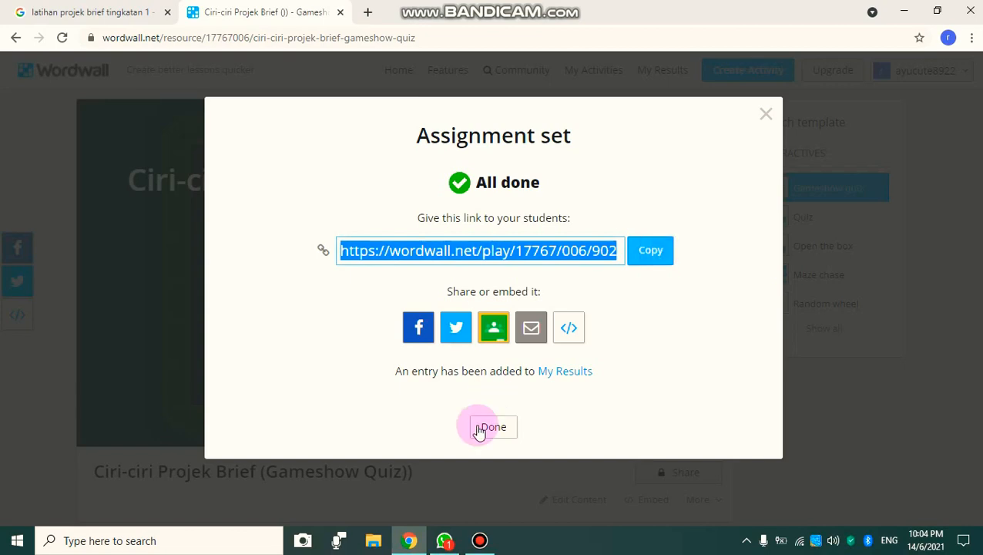
pyautogui.click(491, 430)
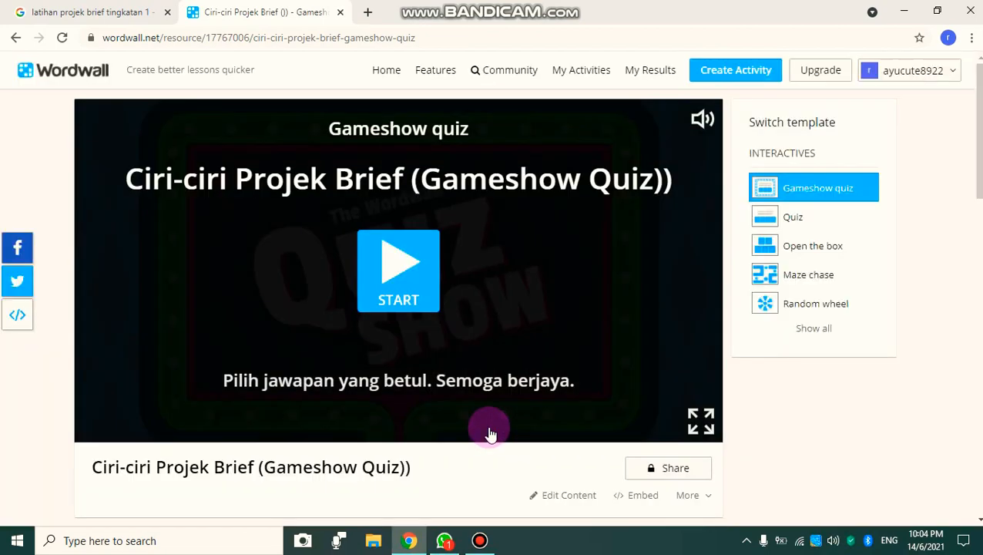
# Step: Switch to WhatsApp and send the copied assignment link in the open chat
pyautogui.click(445, 539)
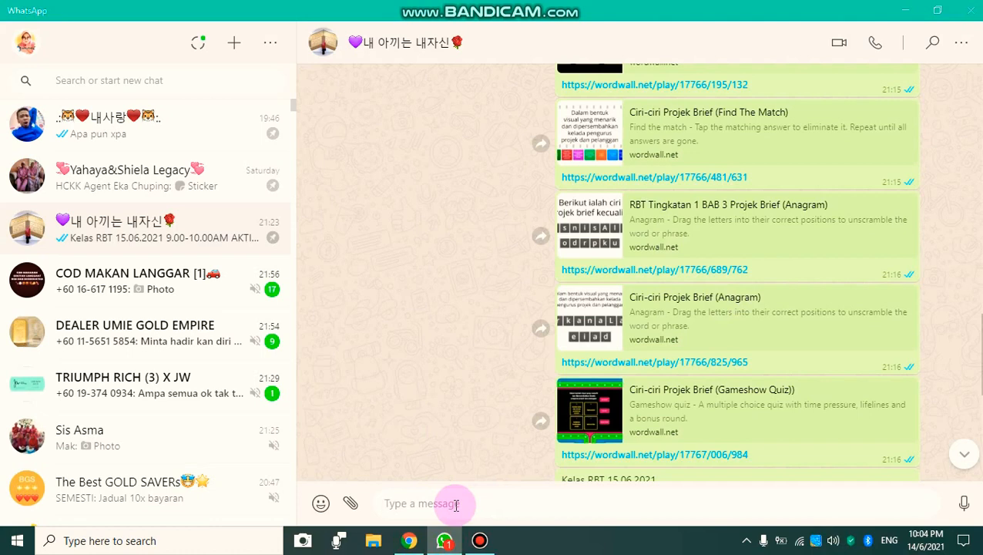
pyautogui.hotkey('ctrl', 'v')
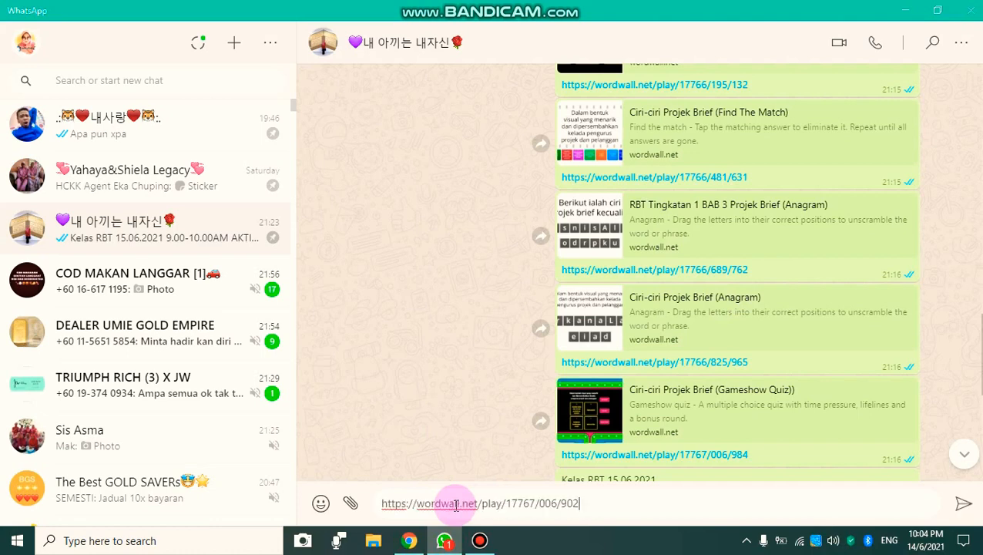
pyautogui.click(963, 507)
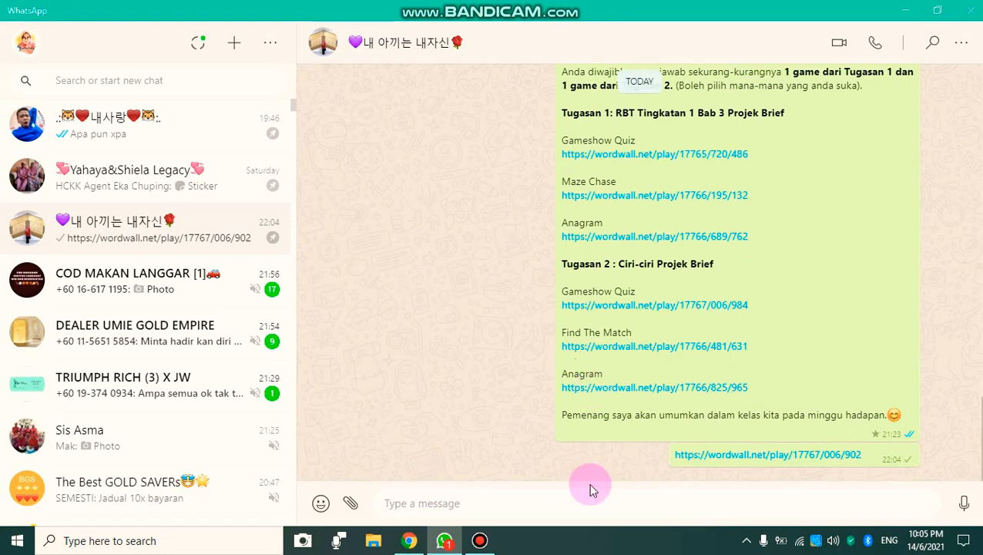
# Step: Return to Wordwall in the browser and examine the Result 1 report for 'RBT Tingkatan 1 BAB 3 Projek Brief', including leaderboard, question and student results
pyautogui.click(409, 540)
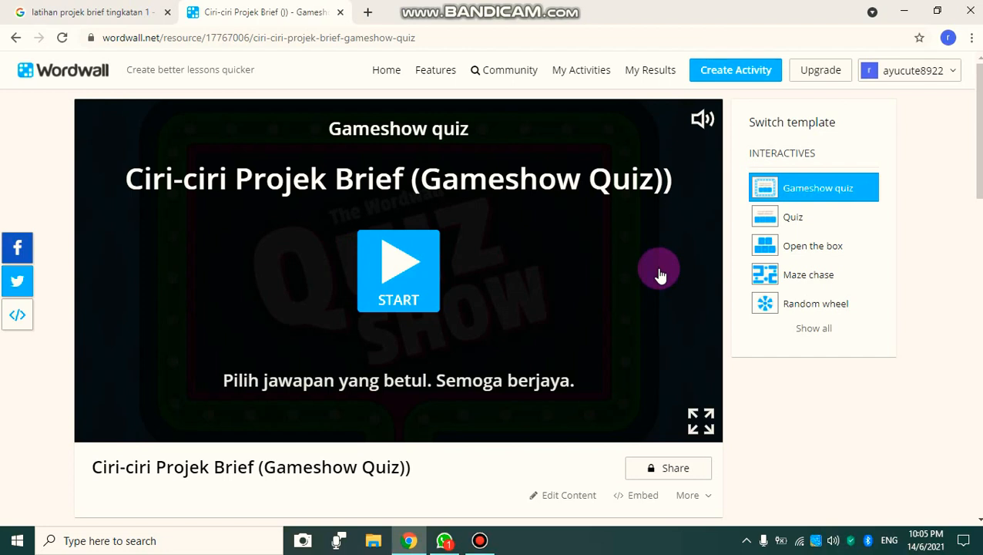
pyautogui.click(651, 72)
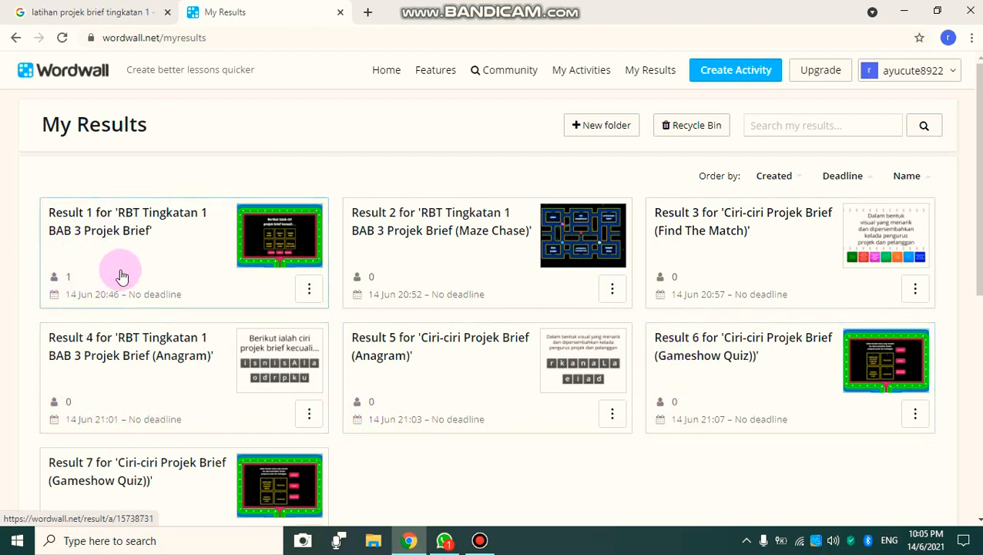
pyautogui.click(112, 231)
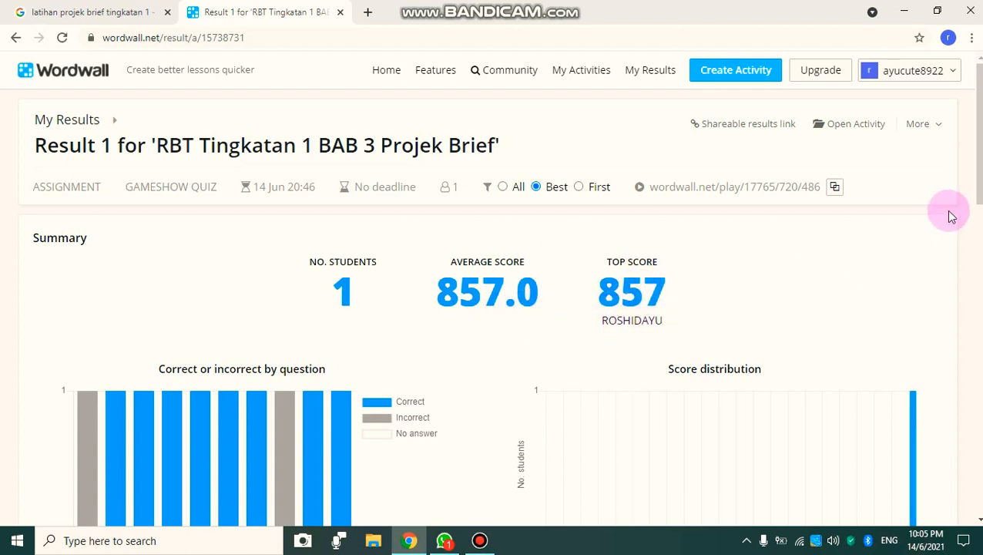
pyautogui.scroll(-5, 969, 173)
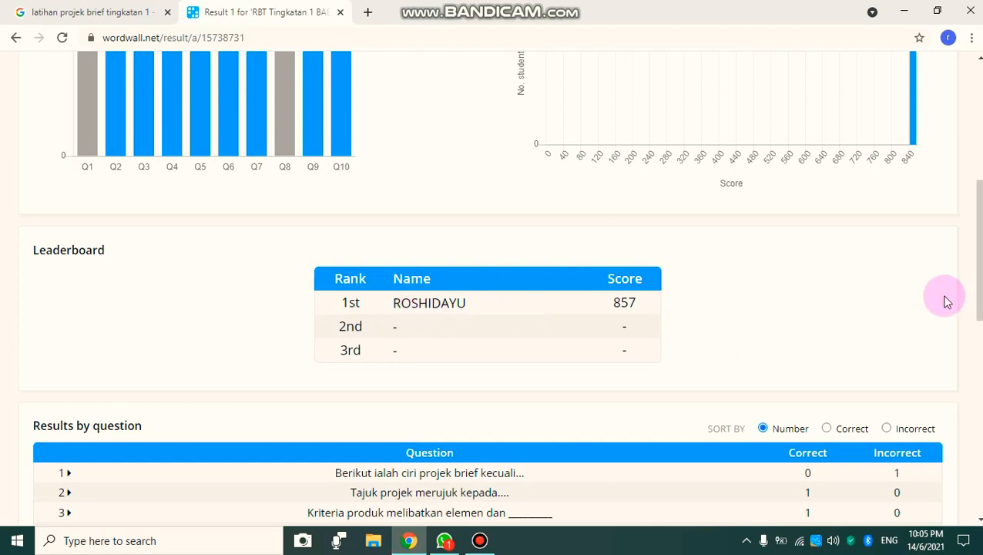
pyautogui.scroll(-3, 976, 254)
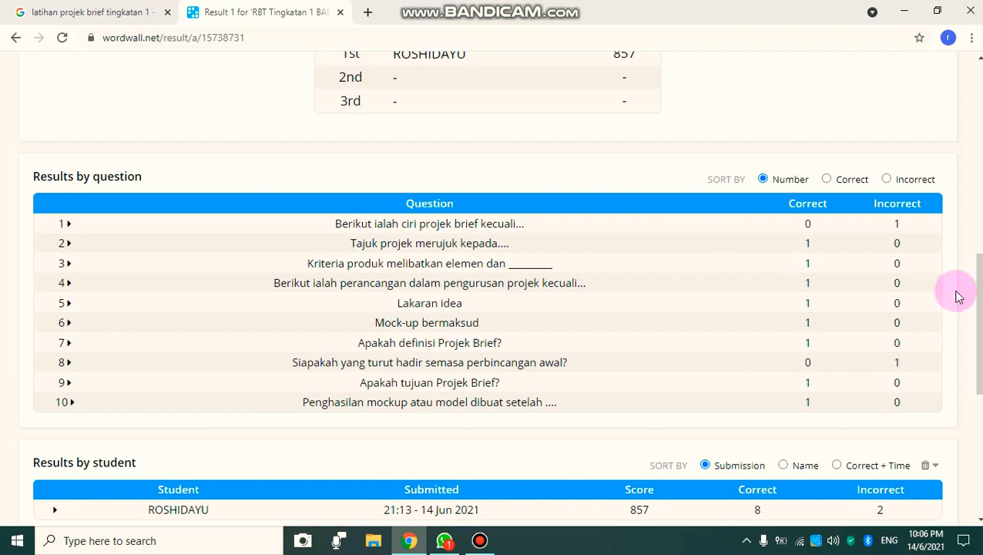
pyautogui.scroll(-1, 977, 265)
pyautogui.scroll(-1, 976, 308)
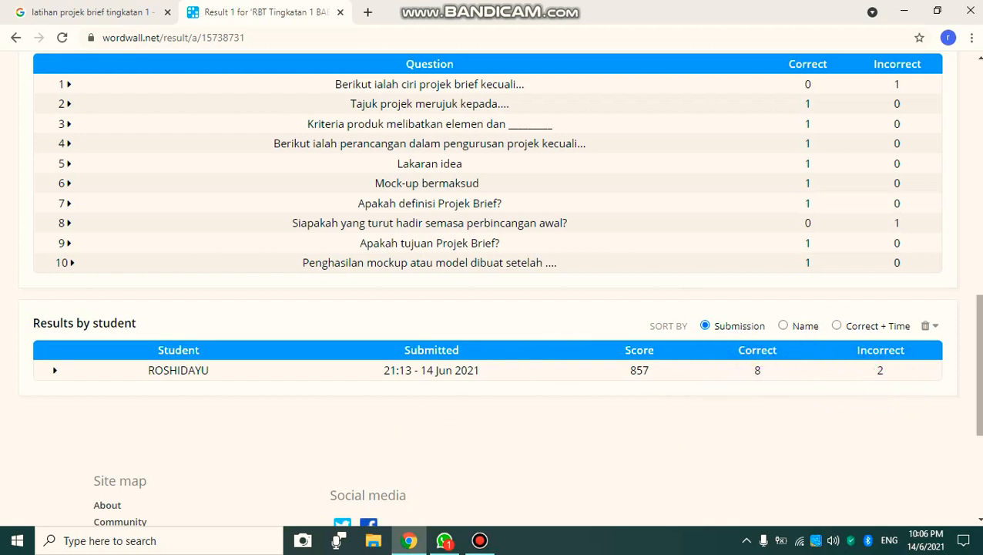
pyautogui.scroll(12, 886, 391)
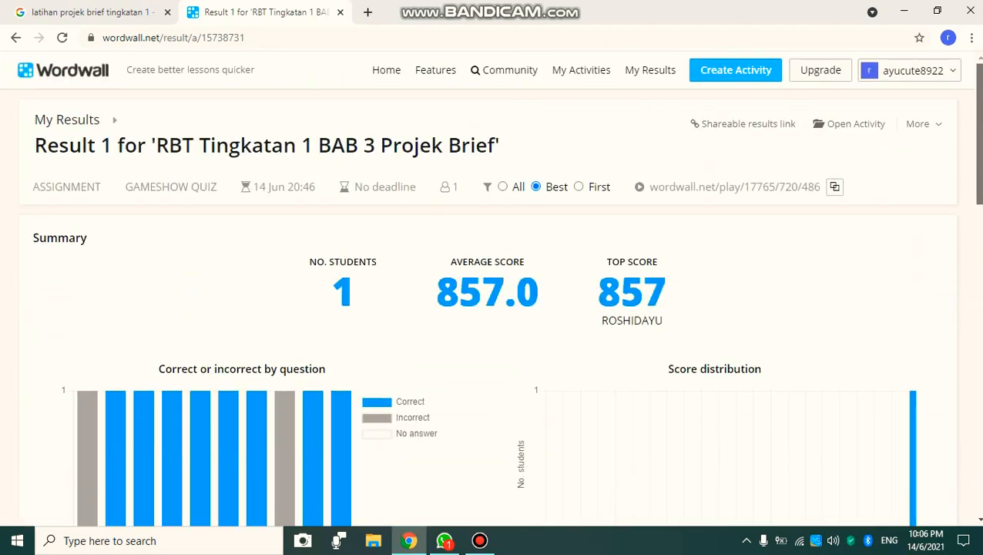
# Step: Compare the account upgrade plans, check school pricing for up to 50 teachers, and return to the individual plans
pyautogui.click(819, 80)
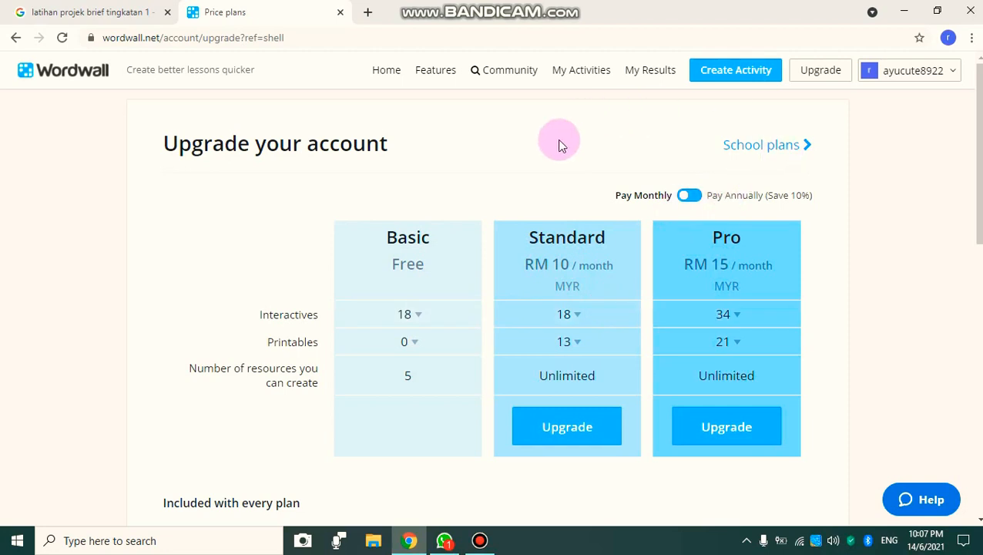
pyautogui.click(786, 149)
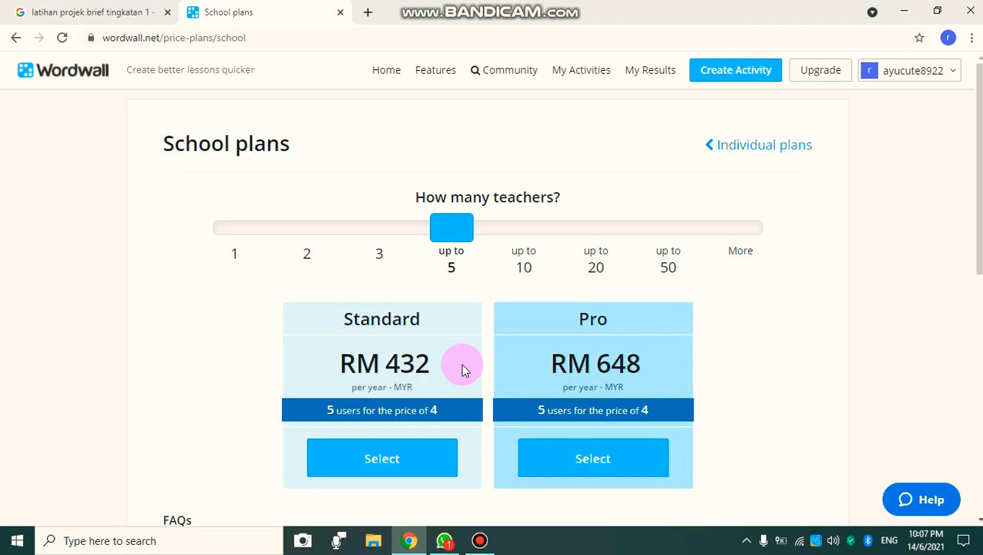
pyautogui.moveTo(454, 233); pyautogui.dragTo(670, 239)
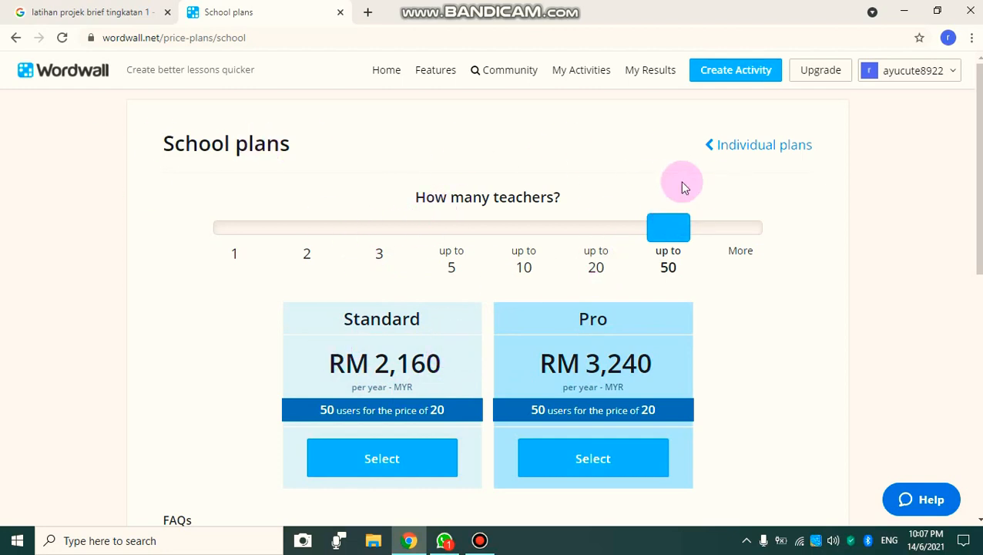
pyautogui.click(775, 151)
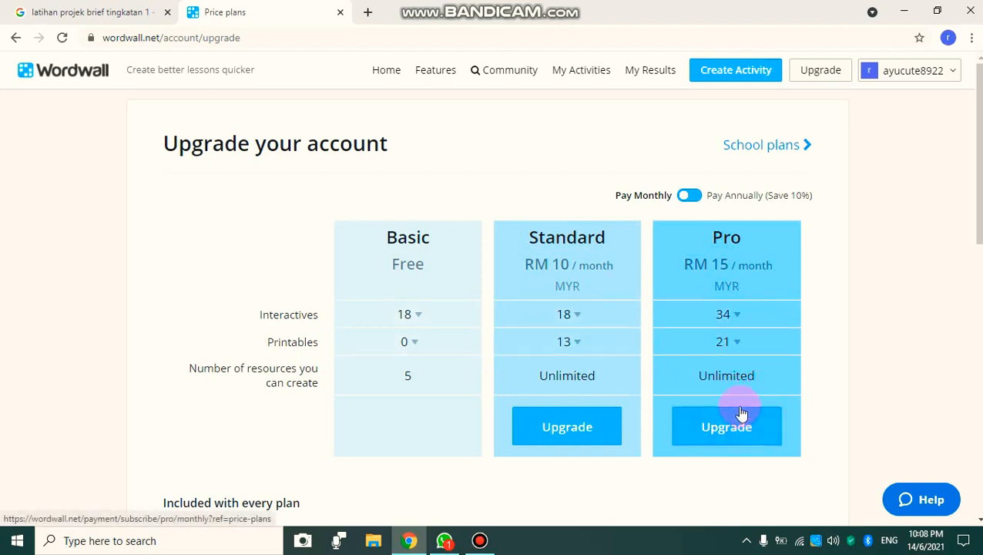
# Step: Open the account's My Activities page
pyautogui.click(587, 76)
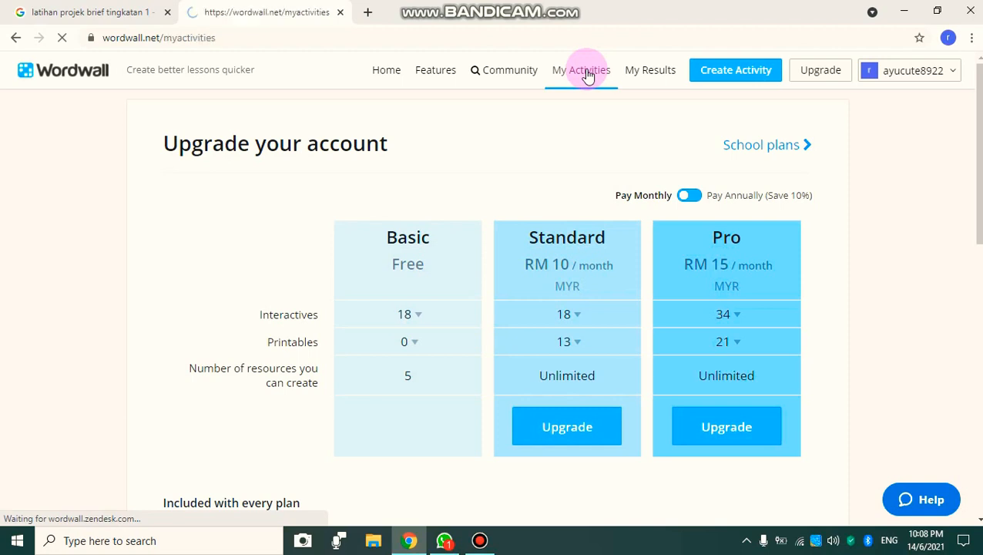